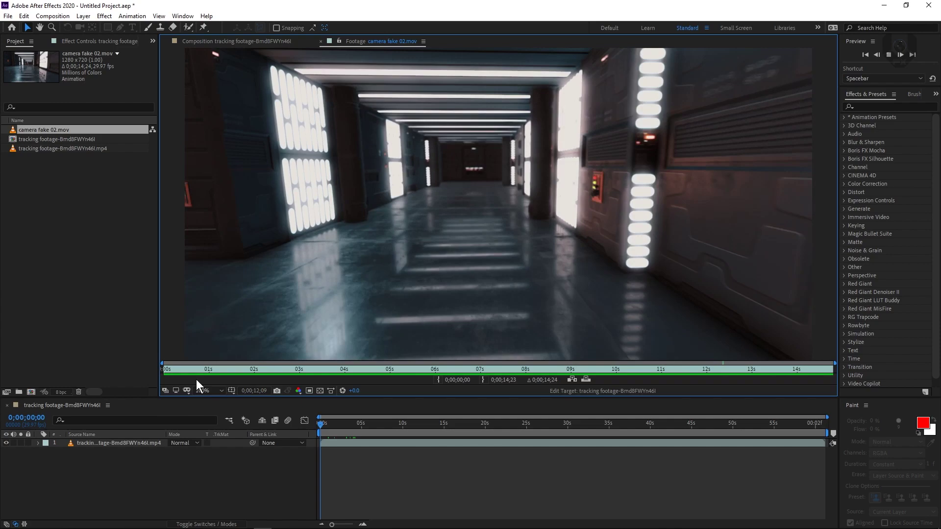
Stop playback of the reference corridor clip and return to the first frame
{"action": "left_click", "coordinate": [196, 371]}
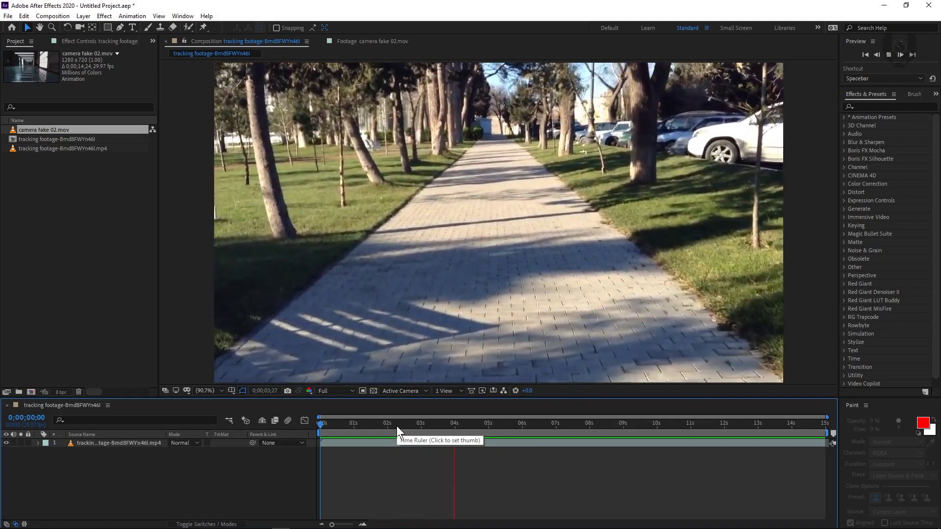
{"action": "left_click", "coordinate": [387, 426]}
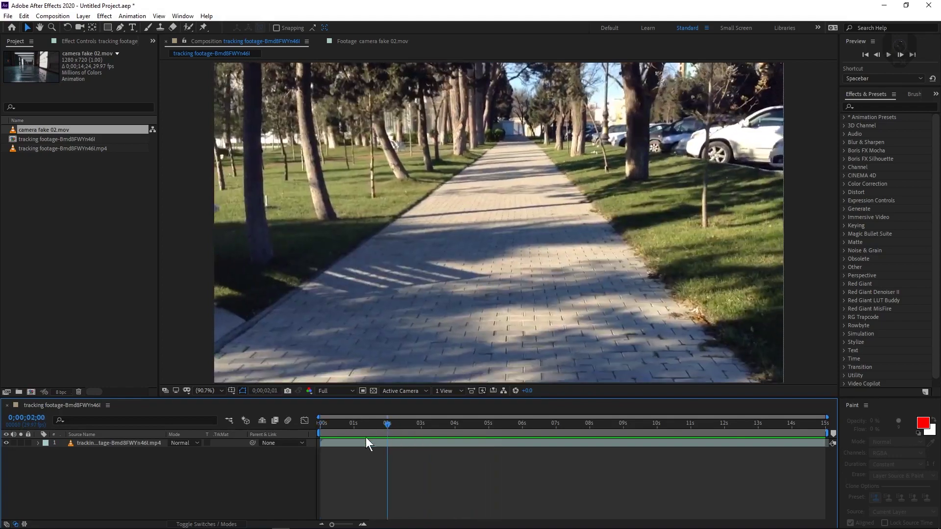
{"action": "key", "text": "Home"}
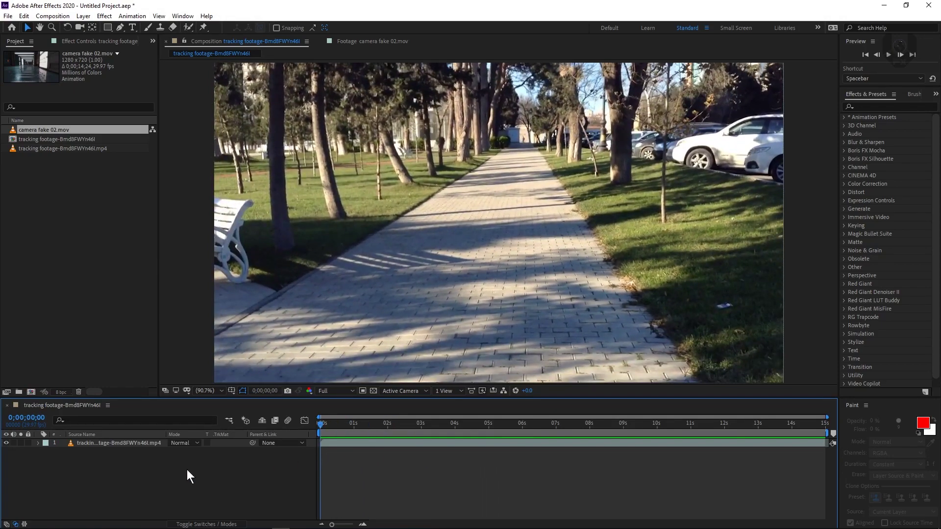
Run 3D camera tracking on the park footage and create a tracker camera from the solve
{"action": "left_click", "coordinate": [154, 444]}
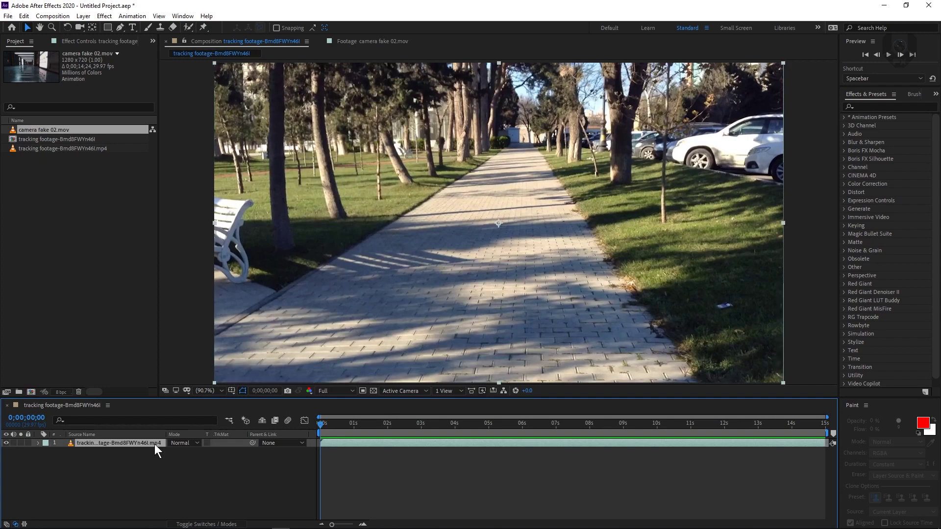
{"action": "left_click", "coordinate": [132, 16]}
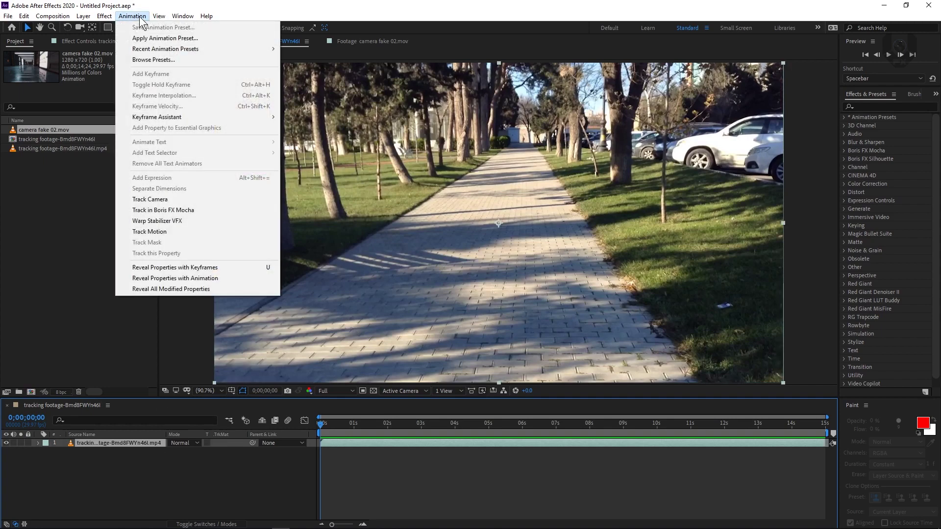
{"action": "left_click", "coordinate": [150, 199]}
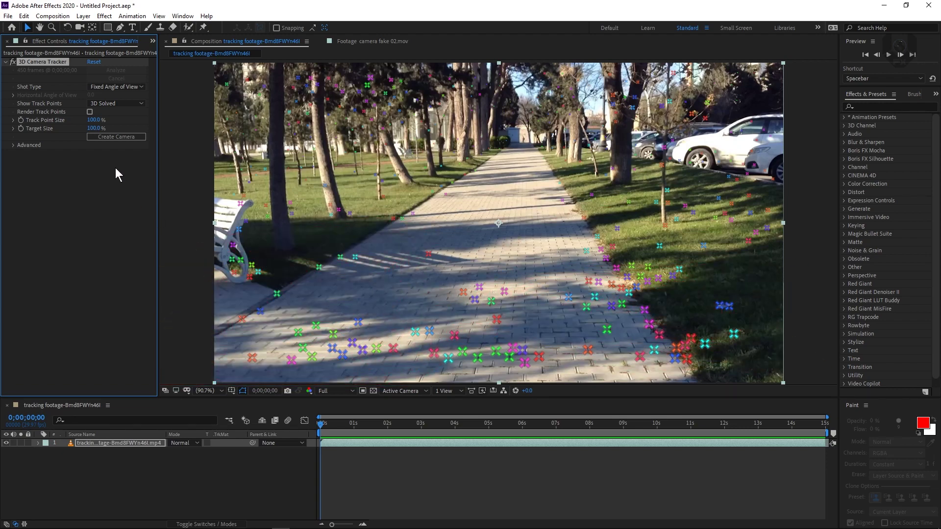
{"action": "left_click", "coordinate": [125, 137]}
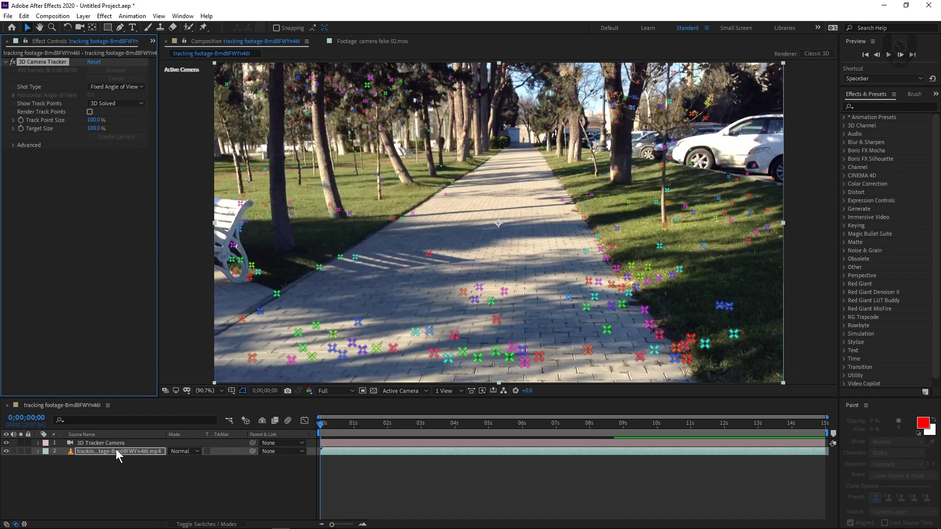
Hide the footage layer's visibility and leave it deselected
{"action": "left_click", "coordinate": [89, 482]}
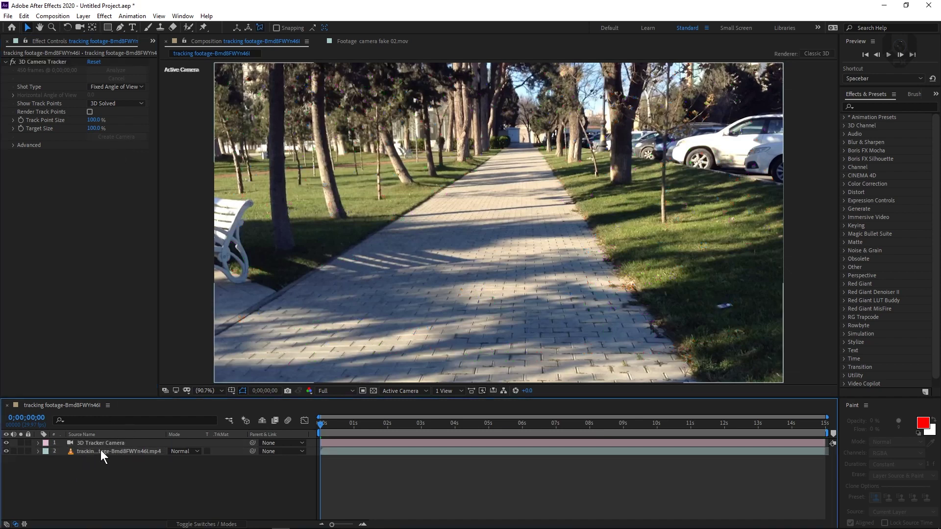
{"action": "left_click", "coordinate": [101, 450]}
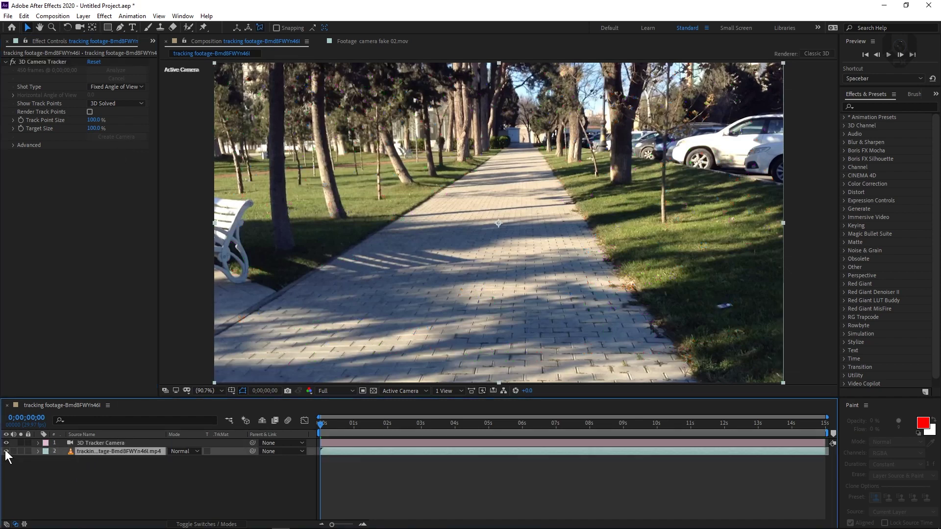
{"action": "left_click", "coordinate": [6, 451]}
{"action": "left_click", "coordinate": [120, 482]}
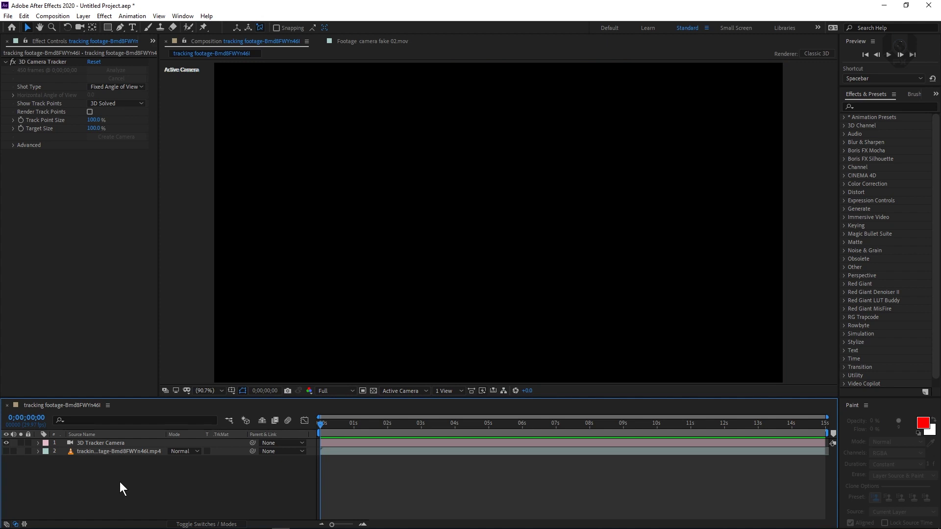
Create a new white solid layer named 'element 3d'
{"action": "right_click", "coordinate": [119, 481]}
{"action": "mouse_move", "coordinate": [225, 375]}
{"action": "left_click", "coordinate": [257, 400]}
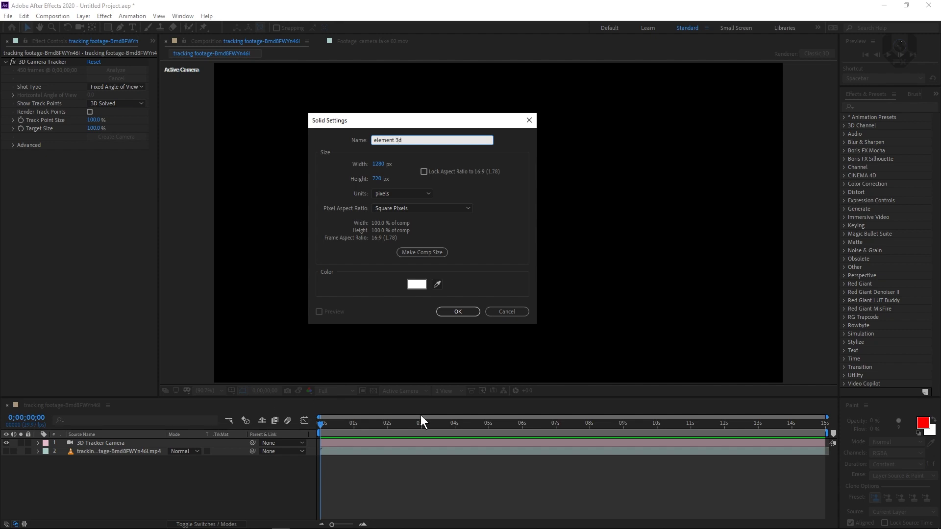
{"action": "left_click", "coordinate": [469, 314]}
Apply the Video Copilot Element effect to the element 3d solid
{"action": "right_click", "coordinate": [98, 443]}
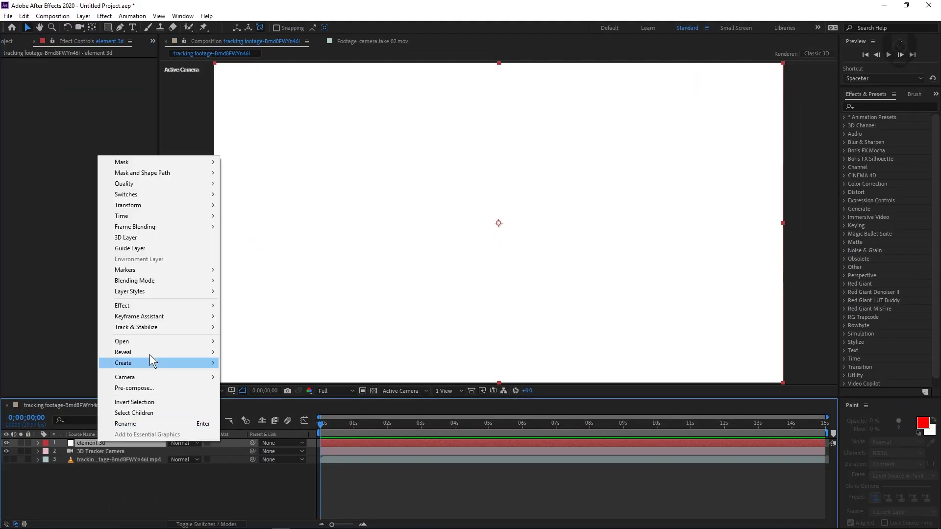
{"action": "mouse_move", "coordinate": [174, 304]}
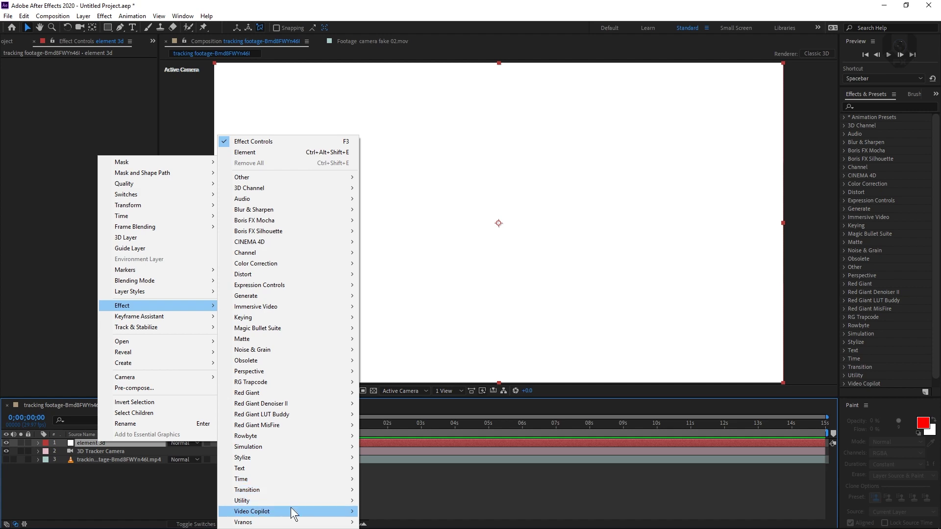
{"action": "mouse_move", "coordinate": [293, 512]}
{"action": "left_click", "coordinate": [400, 457]}
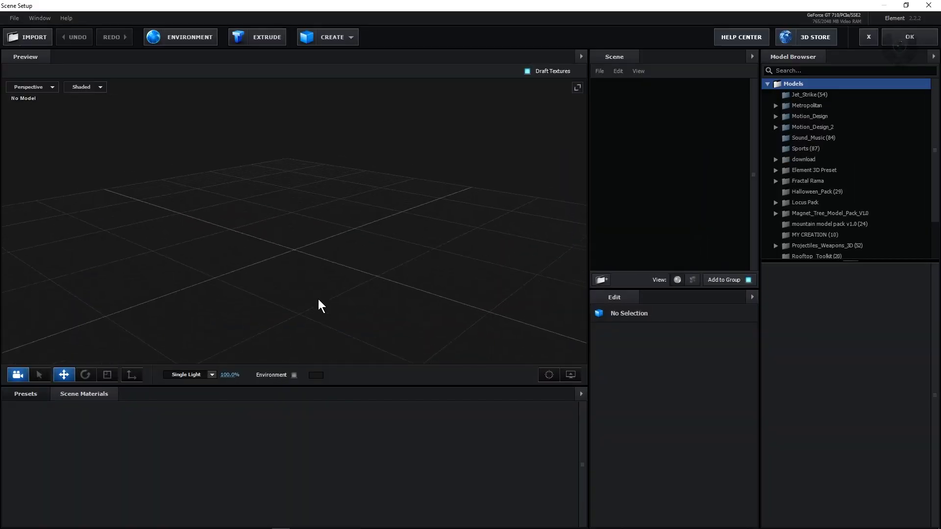
Browse VC_StarPack > Star_Pack > Corridor_Pieces and add the Corridor_Left piece to the scene
{"action": "left_click_drag", "start_coordinate": [319, 299], "coordinate": [358, 294]}
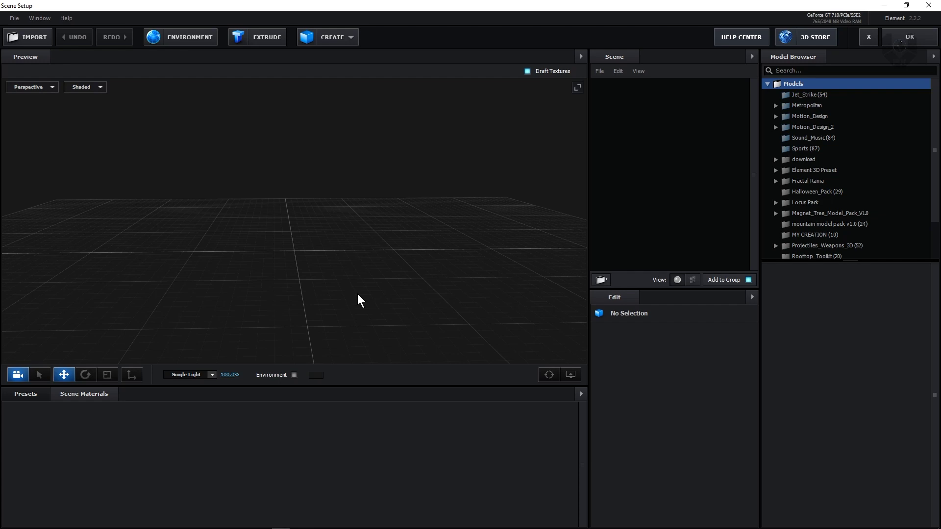
{"action": "left_click_drag", "start_coordinate": [358, 294], "coordinate": [363, 295]}
{"action": "scroll", "coordinate": [812, 207], "scroll_direction": "down", "scroll_amount": 3}
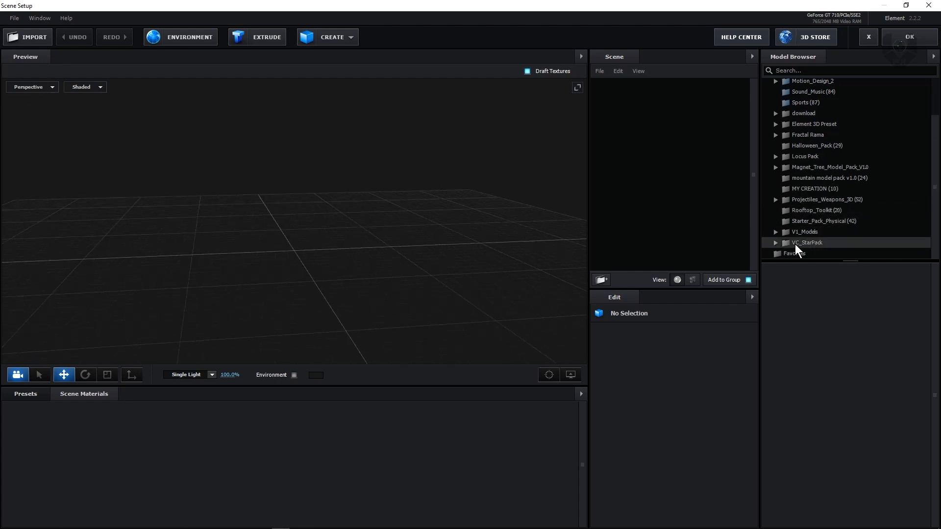
{"action": "double_click", "coordinate": [804, 244]}
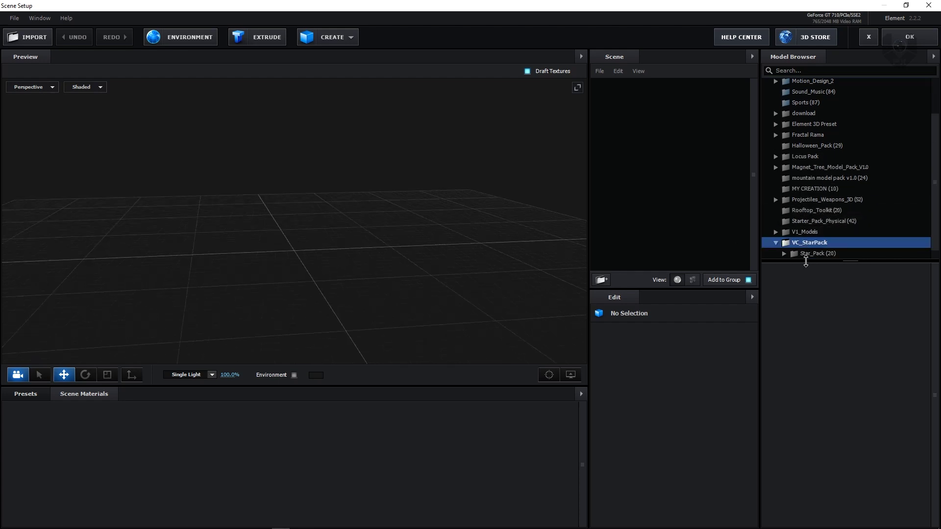
{"action": "double_click", "coordinate": [817, 253]}
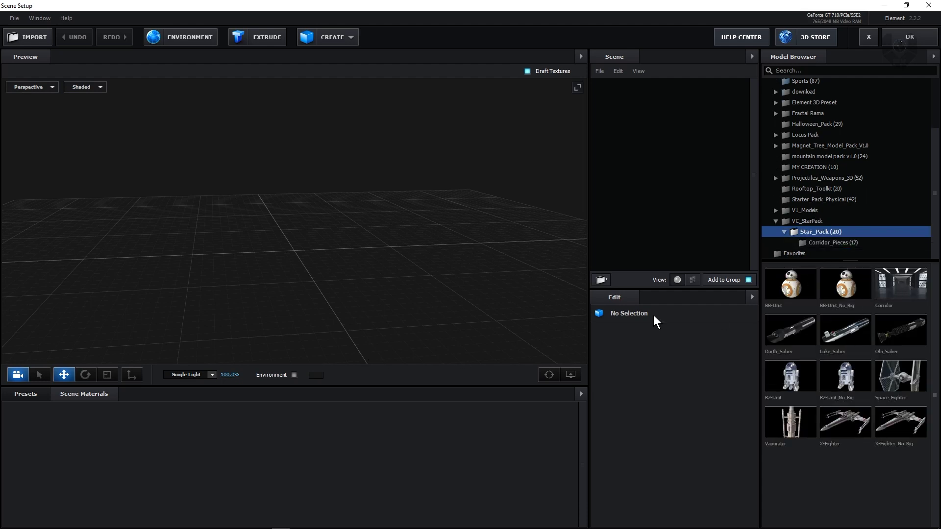
{"action": "left_click", "coordinate": [846, 243]}
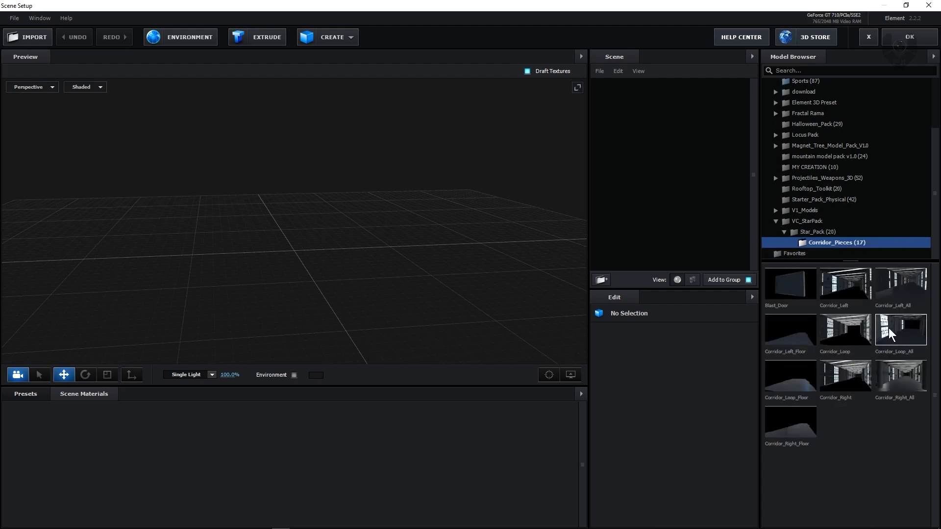
{"action": "left_click", "coordinate": [849, 300]}
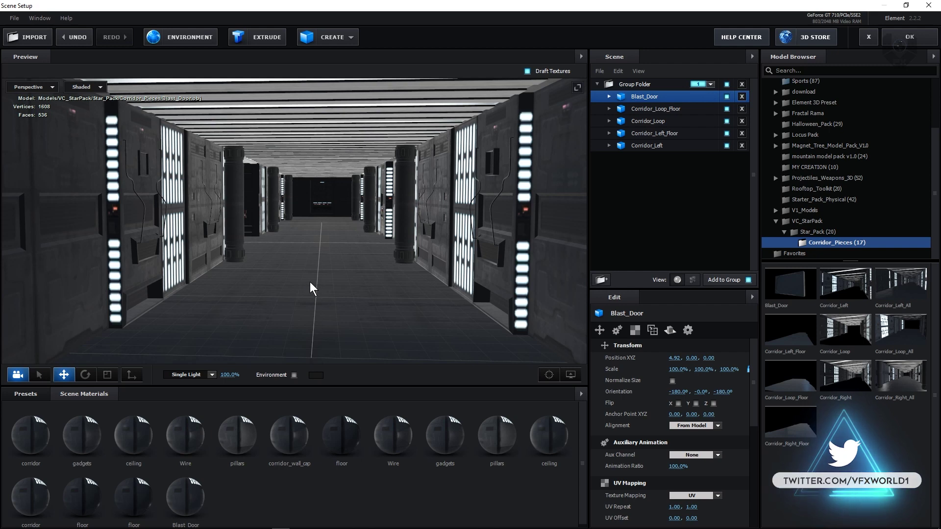
{"action": "scroll", "coordinate": [324, 270], "scroll_direction": "up", "scroll_amount": 5}
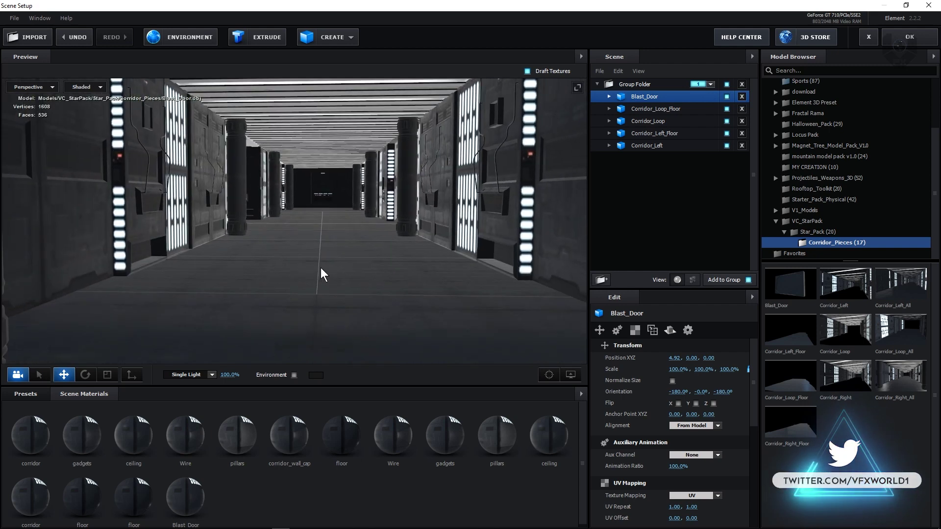
{"action": "scroll", "coordinate": [347, 222], "scroll_direction": "up", "scroll_amount": 5}
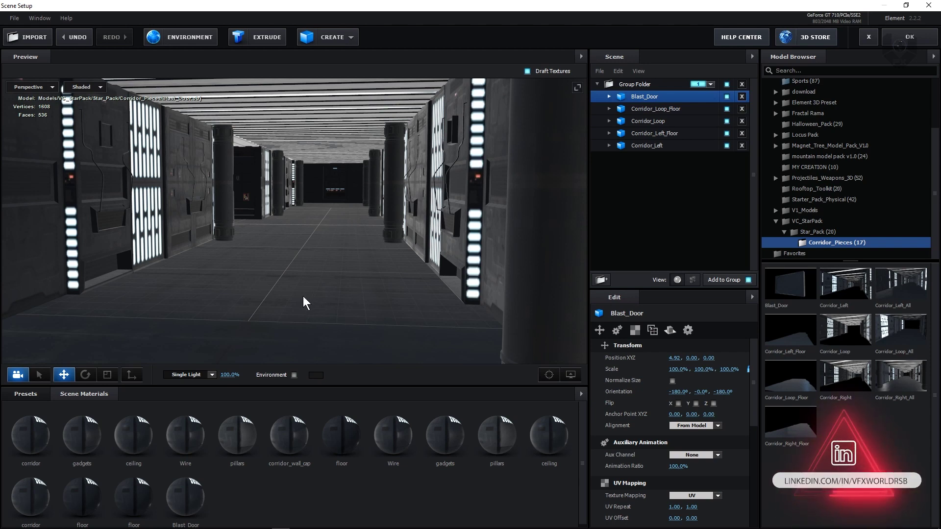
Set Corridor_Loop_Floor's Reflect Mode to Mirror Surface, then select Corridor_Left_Floor
{"action": "left_click", "coordinate": [686, 107]}
{"action": "left_click", "coordinate": [675, 329]}
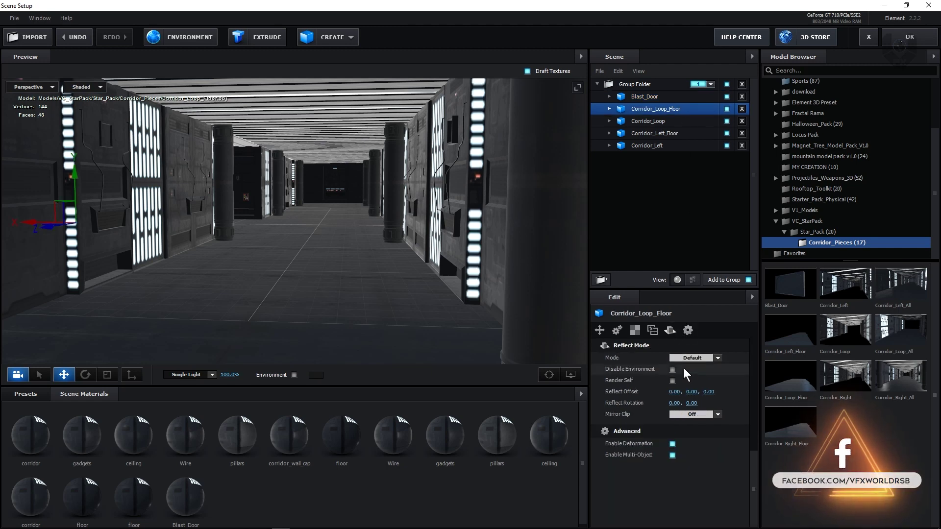
{"action": "left_click", "coordinate": [684, 359]}
{"action": "left_click", "coordinate": [696, 383]}
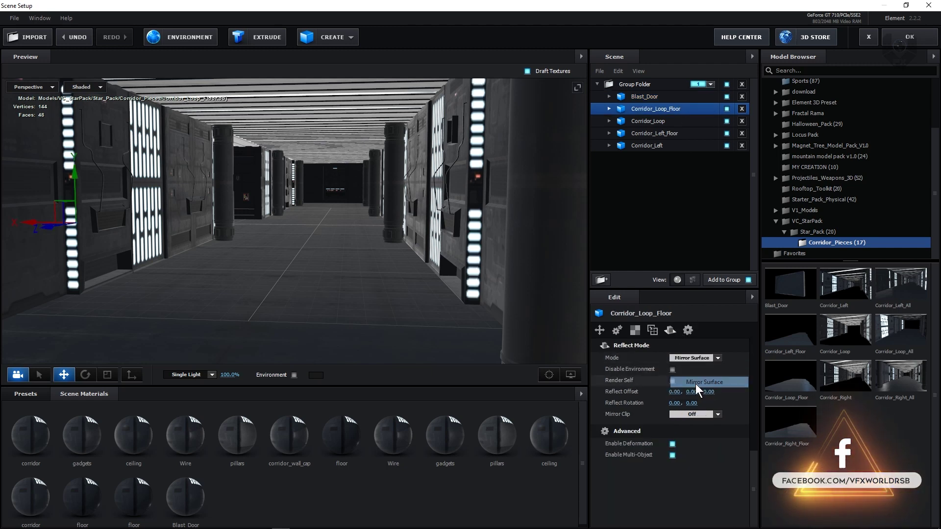
{"action": "left_click", "coordinate": [666, 132]}
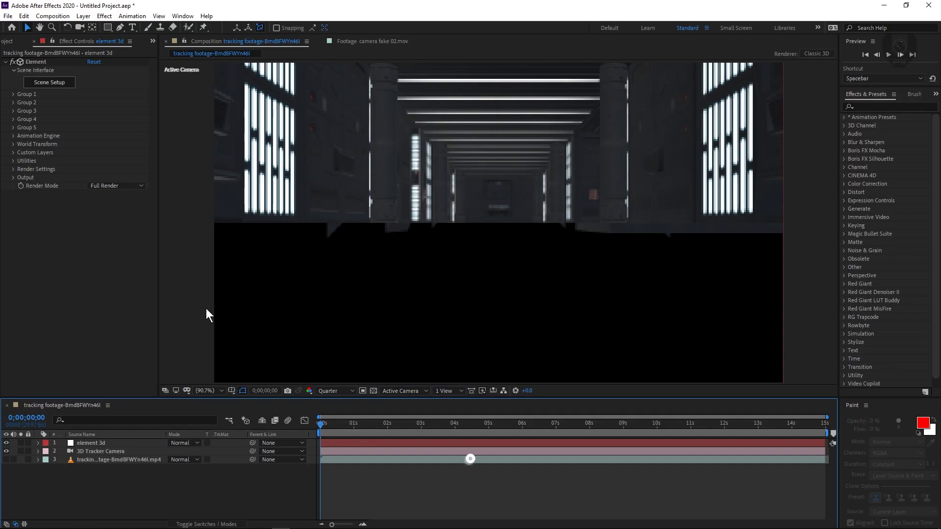
Set the Element Group 1 Particle Size to 20 under Particle Look
{"action": "left_click", "coordinate": [13, 94]}
{"action": "left_click", "coordinate": [20, 111]}
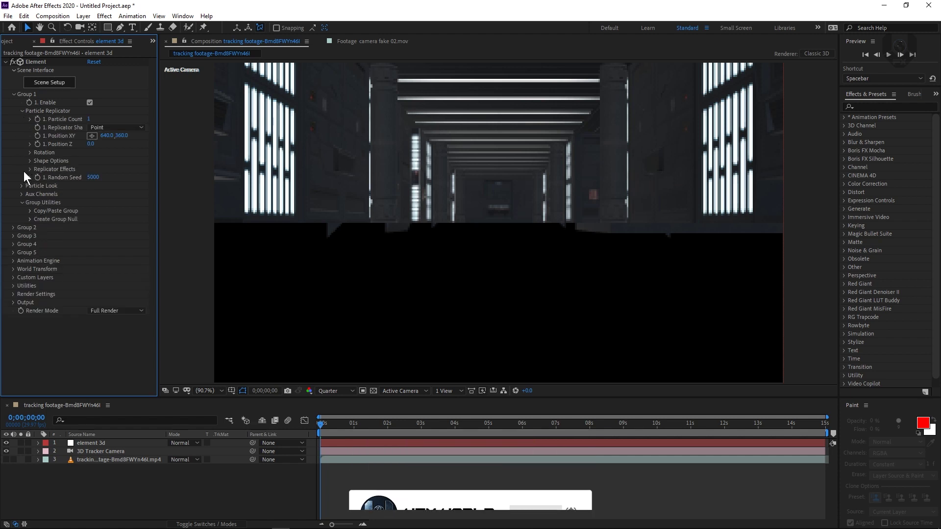
{"action": "left_click", "coordinate": [21, 186]}
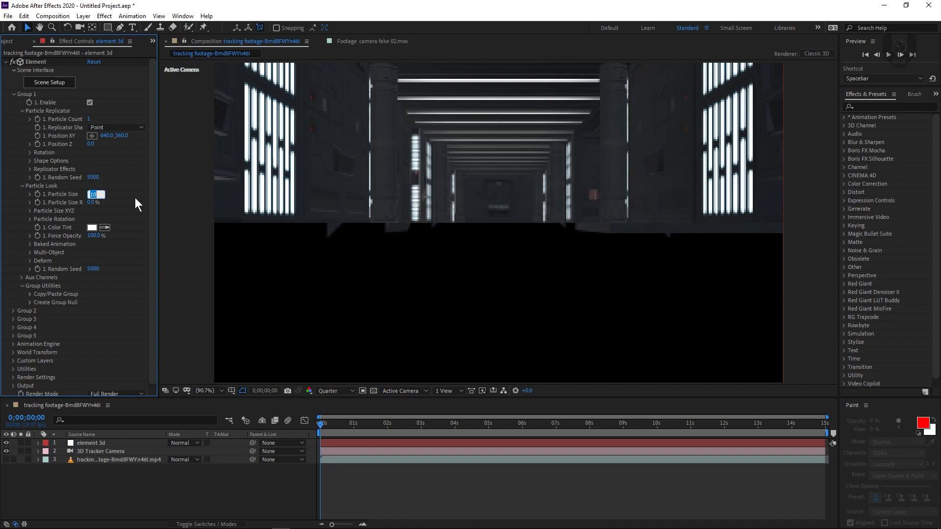
{"action": "type", "text": "20"}
{"action": "key", "text": "Return"}
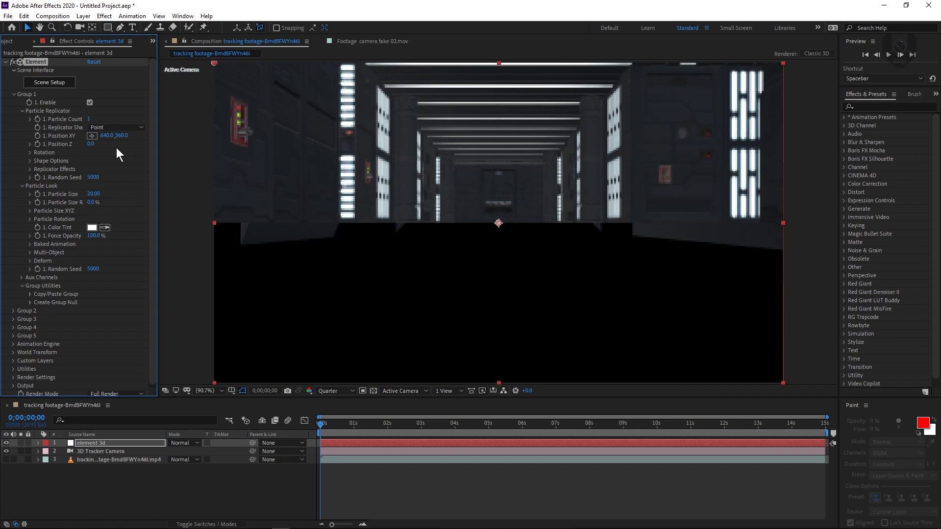
Shift the corridor sideways, preview it at a later frame, and check the reference clip near 3 seconds
{"action": "mouse_move", "coordinate": [113, 137]}
{"action": "left_mouse_down"}
{"action": "mouse_move", "coordinate": [105, 142]}
{"action": "mouse_move", "coordinate": [135, 137]}
{"action": "mouse_move", "coordinate": [93, 144]}
{"action": "mouse_move", "coordinate": [125, 144]}
{"action": "left_mouse_up"}
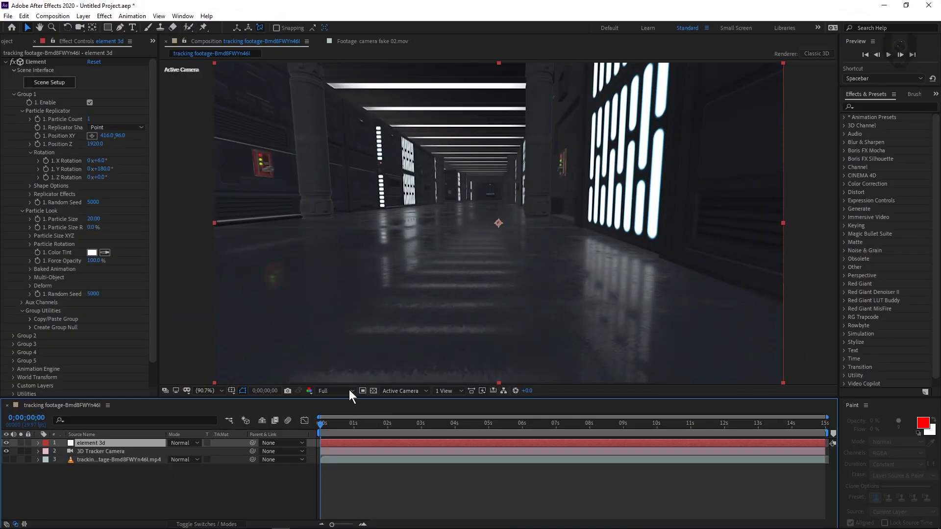
{"action": "left_click_drag", "start_coordinate": [357, 424], "coordinate": [291, 463]}
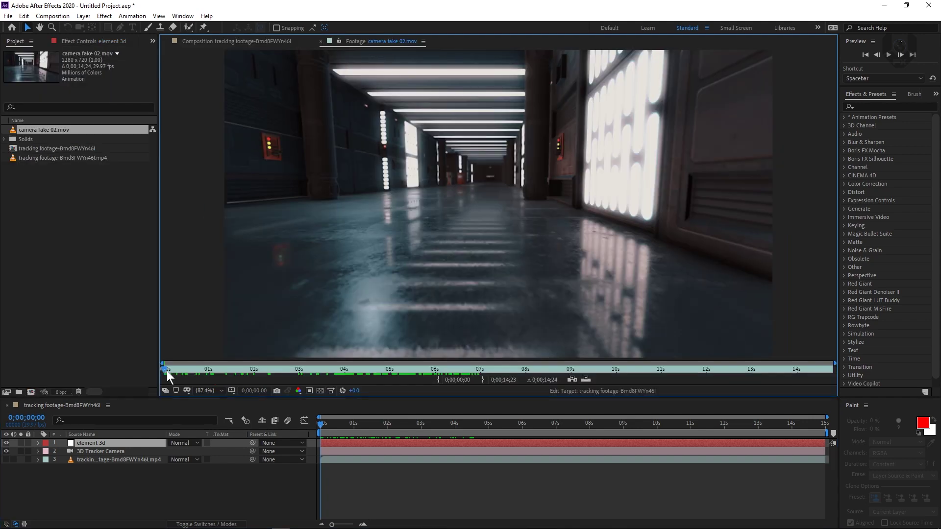
{"action": "left_click_drag", "start_coordinate": [167, 371], "coordinate": [537, 351]}
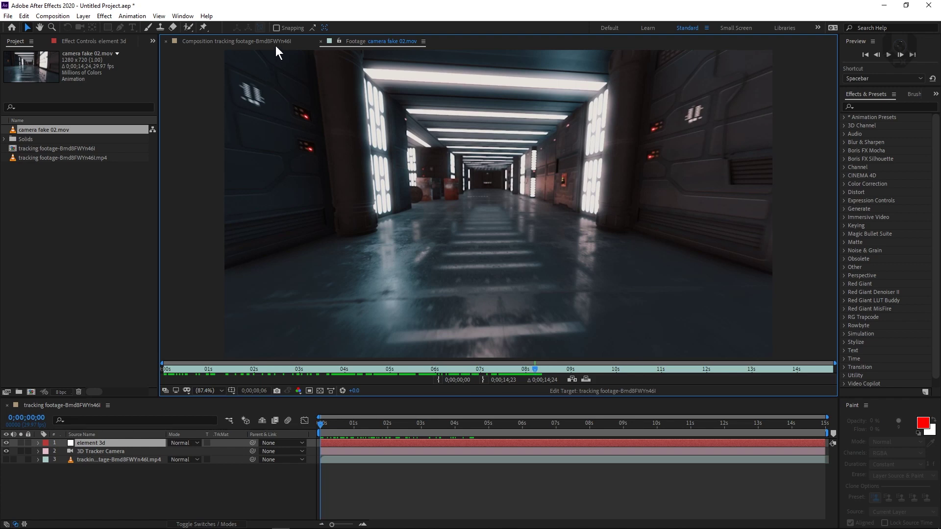
Return to the corridor composition near 2 seconds and reveal the 3D Tracker Camera's Camera Options
{"action": "left_click", "coordinate": [255, 41]}
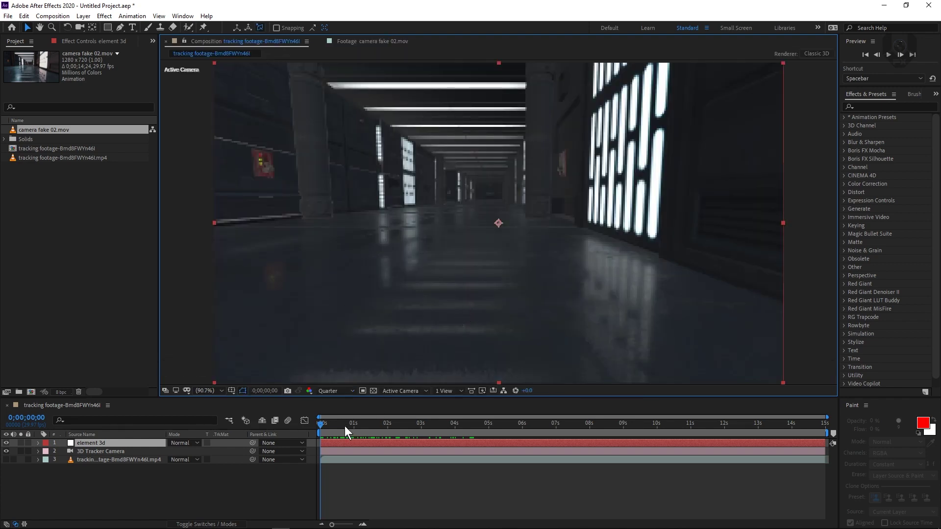
{"action": "left_click_drag", "start_coordinate": [345, 425], "coordinate": [410, 430]}
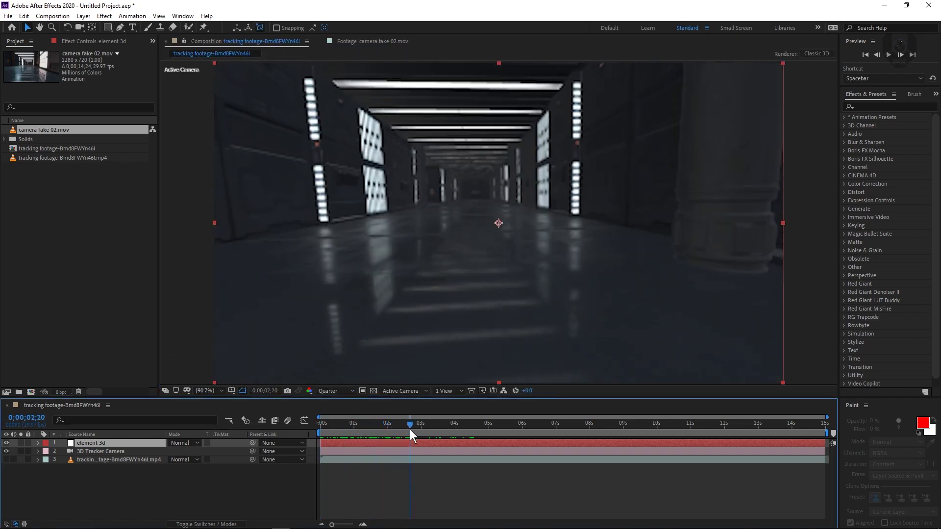
{"action": "left_click", "coordinate": [38, 451]}
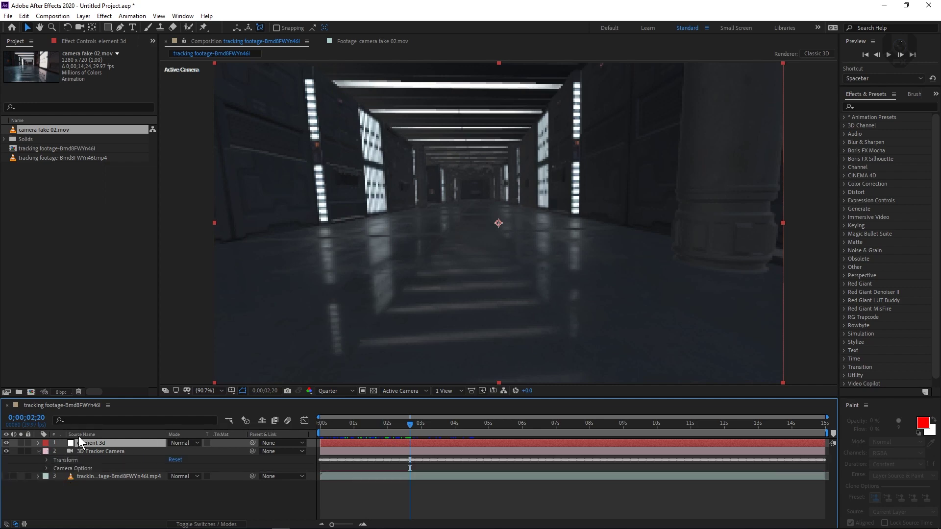
{"action": "left_click", "coordinate": [46, 468]}
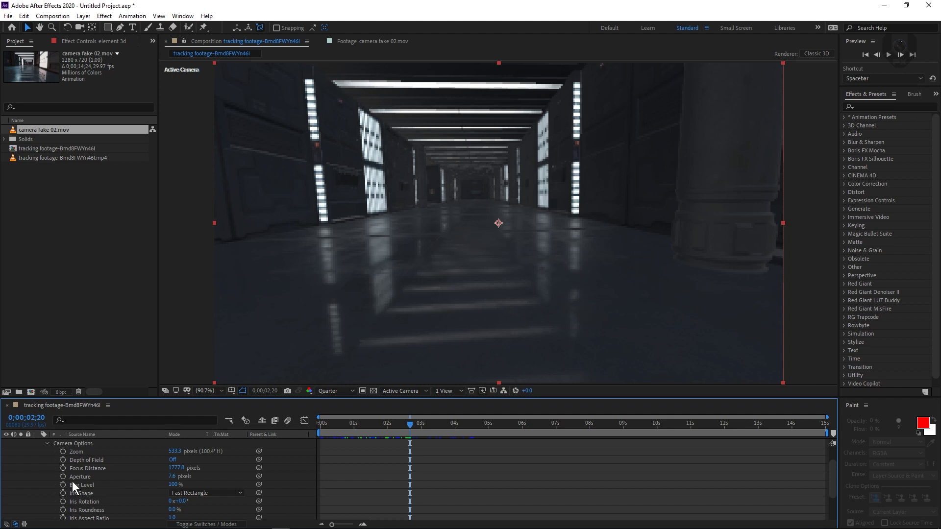
Keyframe Aperture, Focus Distance and Zoom at the shot start, then raise Zoom to 878.3 pixels
{"action": "left_click", "coordinate": [63, 477]}
{"action": "left_click", "coordinate": [63, 468]}
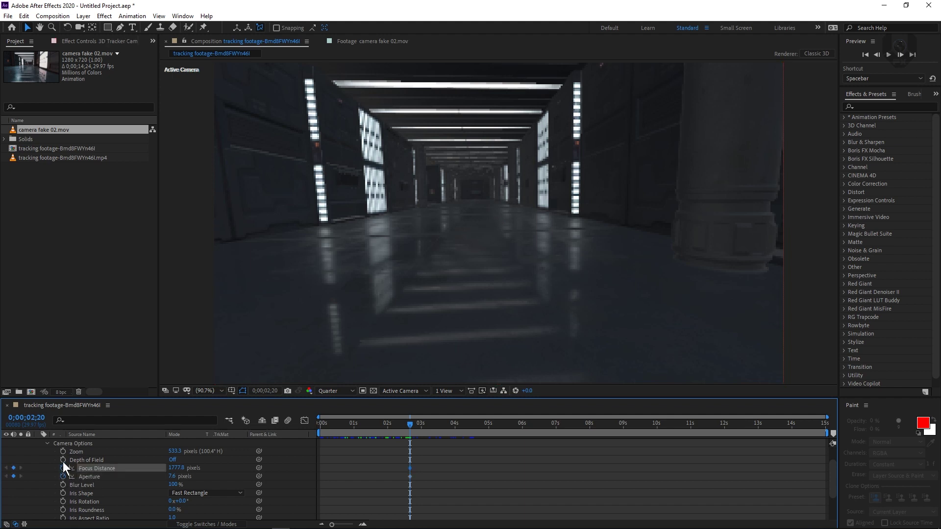
{"action": "left_click", "coordinate": [63, 452]}
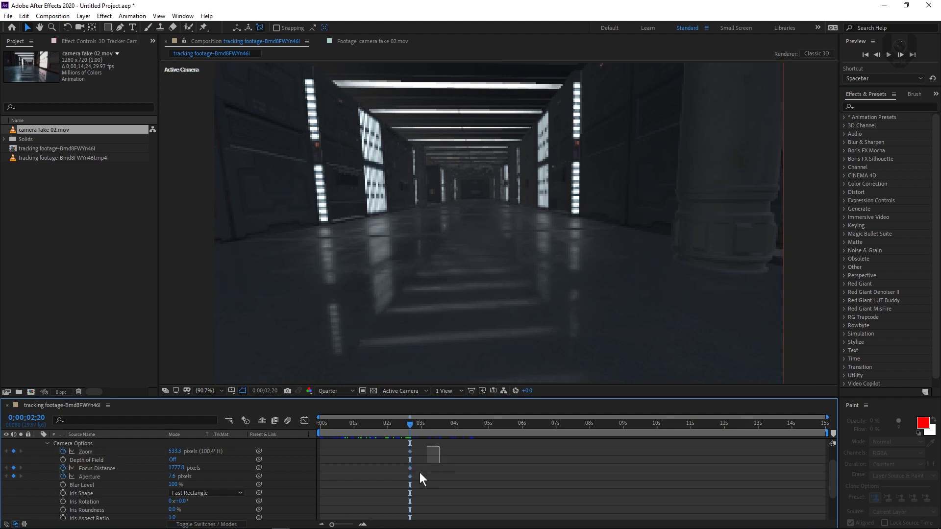
{"action": "left_click_drag", "start_coordinate": [411, 471], "coordinate": [393, 468]}
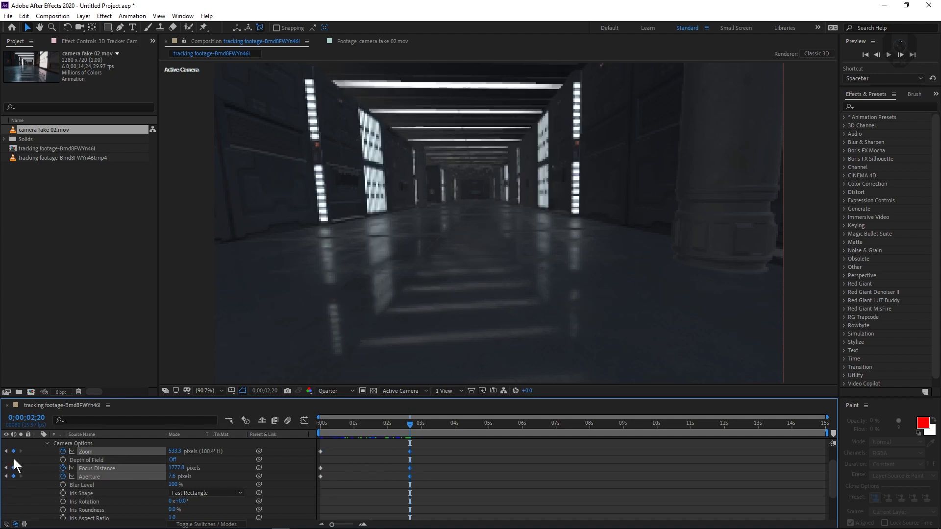
{"action": "left_click_drag", "start_coordinate": [327, 434], "coordinate": [429, 425]}
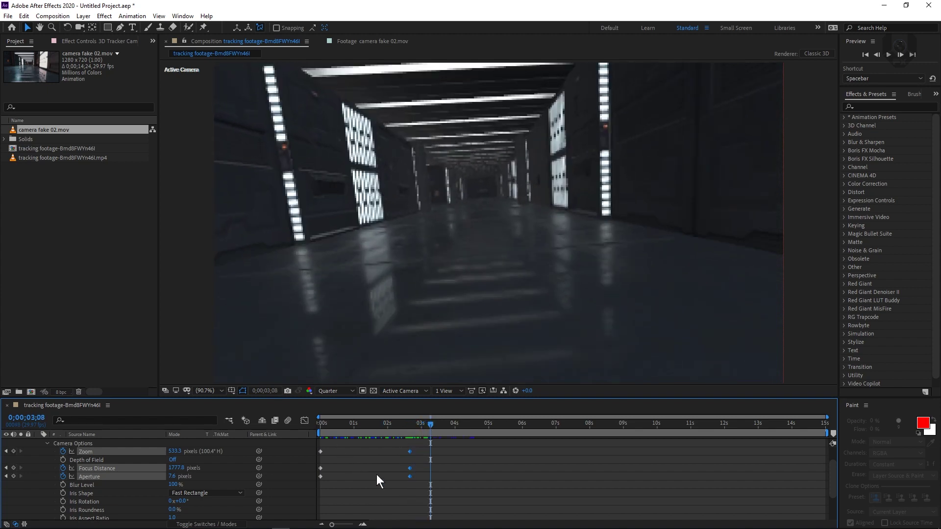
{"action": "left_click_drag", "start_coordinate": [177, 451], "coordinate": [318, 429]}
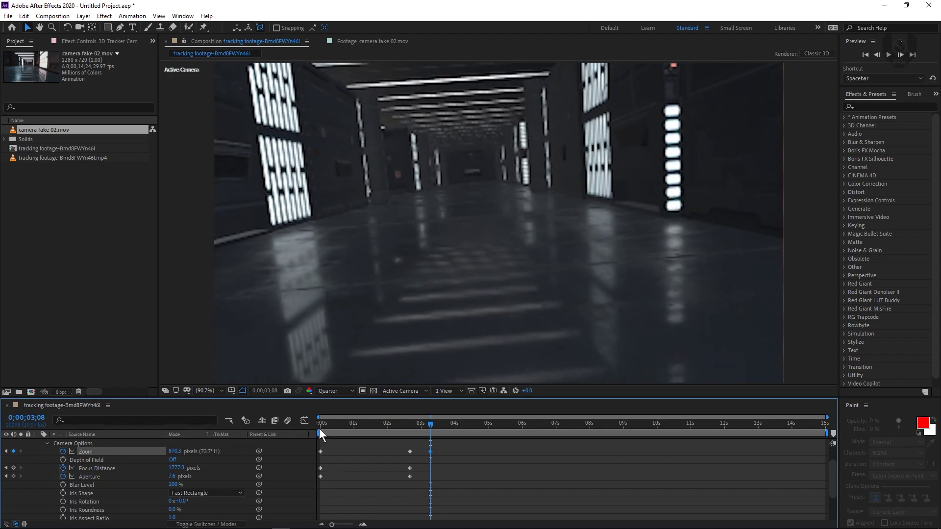
Move to around 8 seconds and lower the camera Zoom back out to 465.3 pixels
{"action": "left_click_drag", "start_coordinate": [416, 422], "coordinate": [557, 421]}
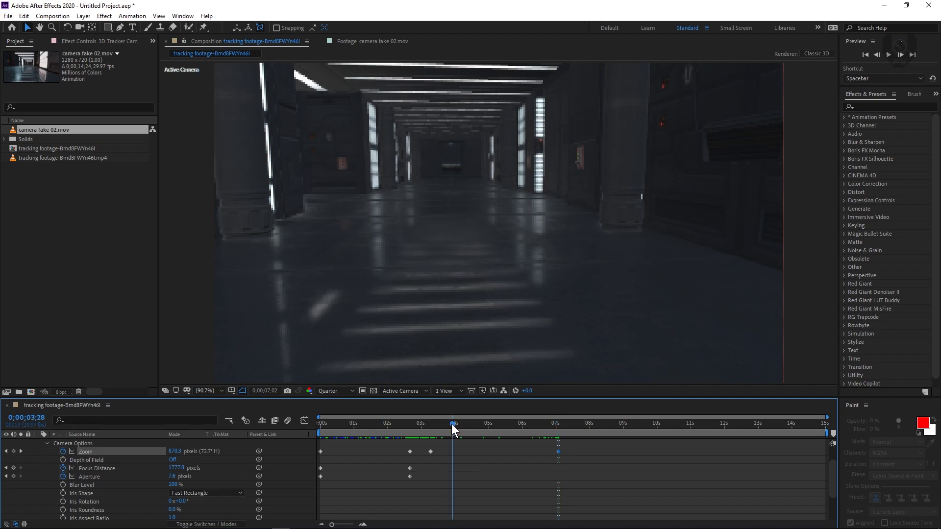
{"action": "left_click_drag", "start_coordinate": [451, 424], "coordinate": [618, 430]}
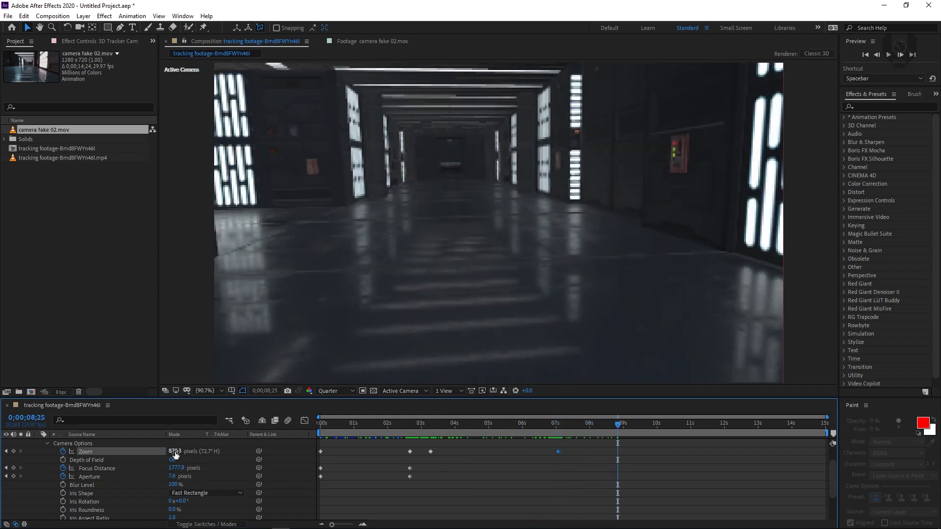
{"action": "left_click_drag", "start_coordinate": [175, 453], "coordinate": [215, 459]}
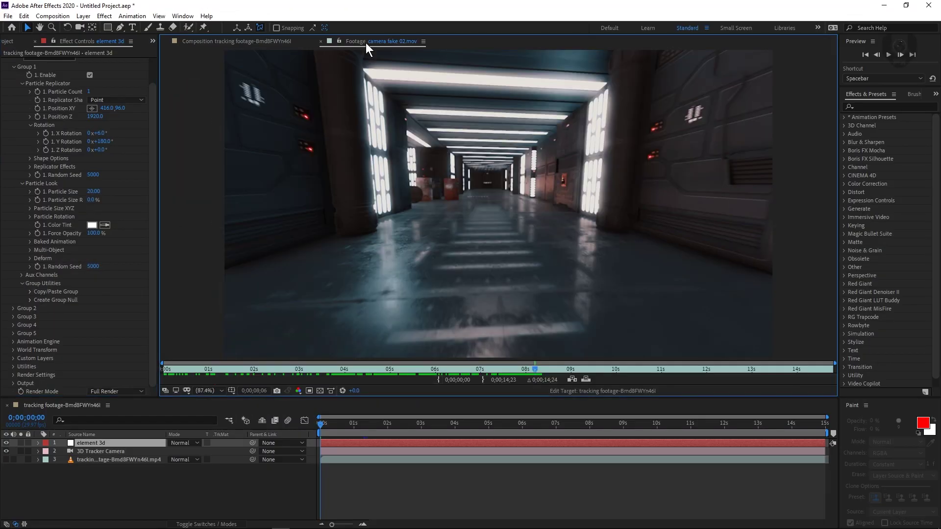
Rewind the camera fake 02.mov reference clip to its first frame
{"action": "left_click_drag", "start_coordinate": [307, 379], "coordinate": [149, 379]}
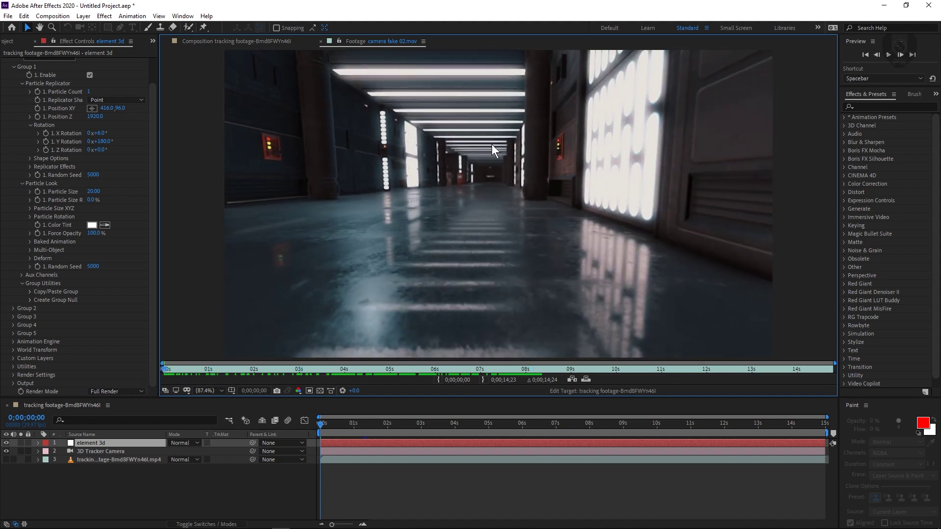